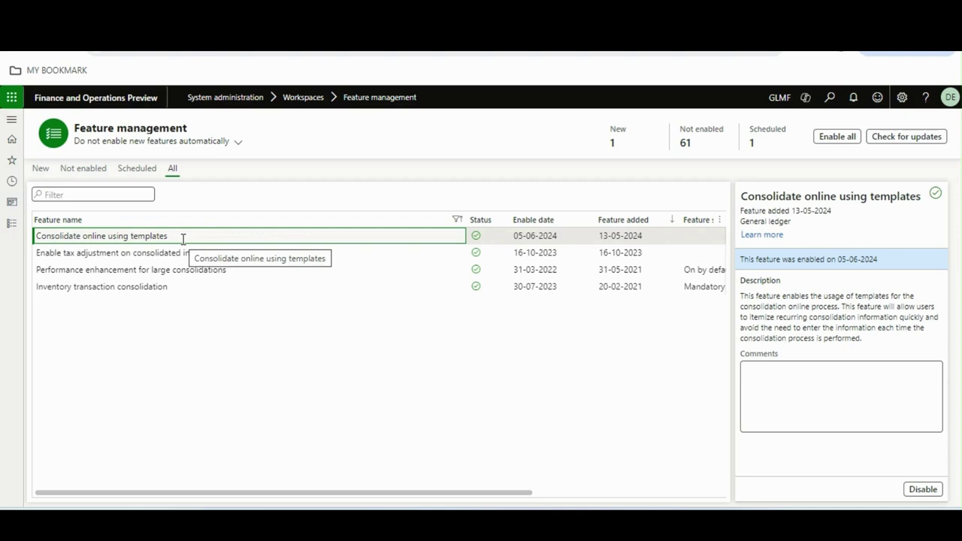
Step: Open the consolidation online template setup in the Consolidations module
{"action": "left_click_drag", "start_coordinate": [167, 236], "coordinate": [33, 252]}
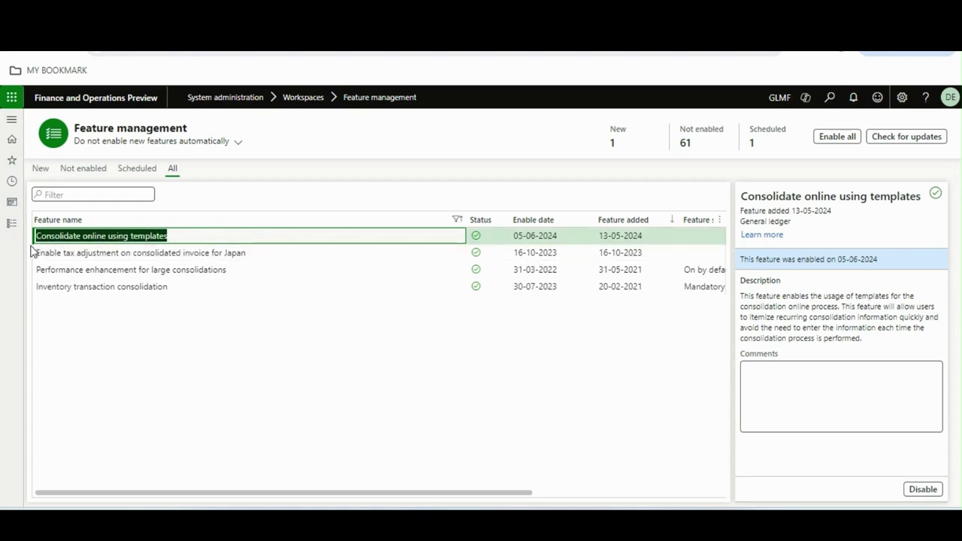
{"action": "left_click", "coordinate": [180, 236]}
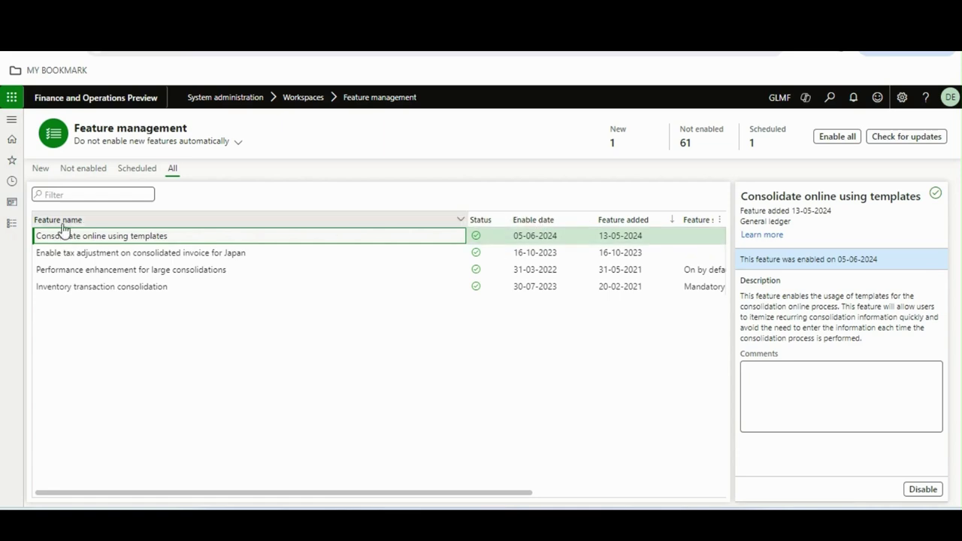
{"action": "left_click", "coordinate": [11, 223]}
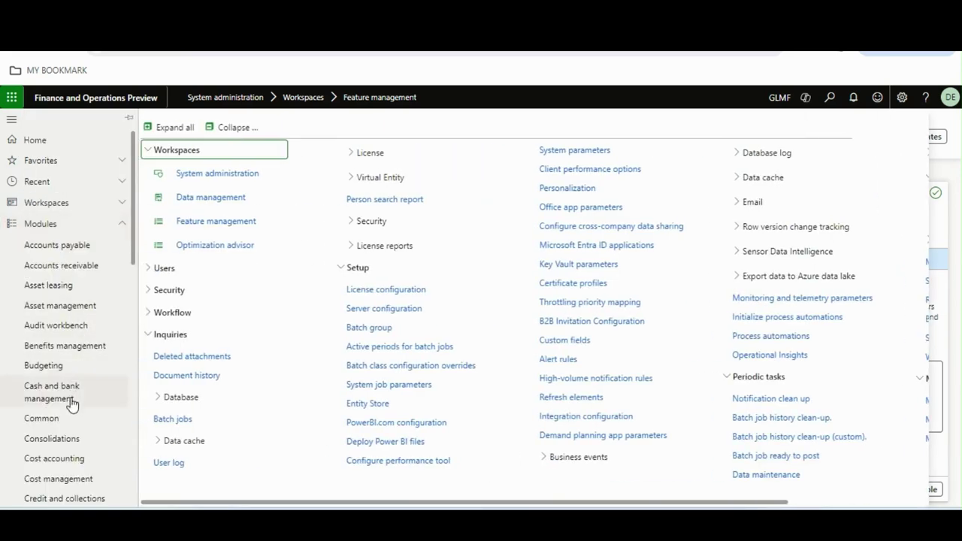
{"action": "left_click", "coordinate": [83, 441]}
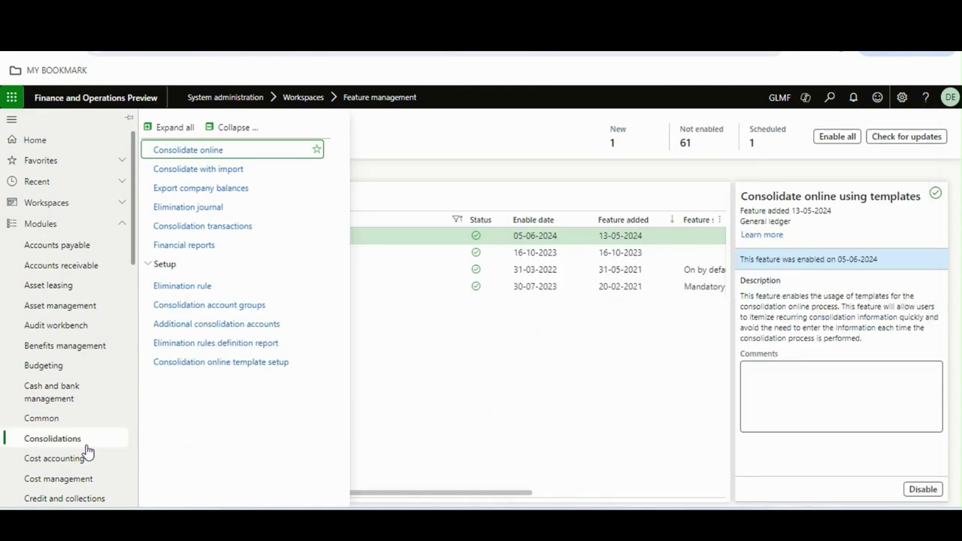
{"action": "left_click", "coordinate": [201, 366]}
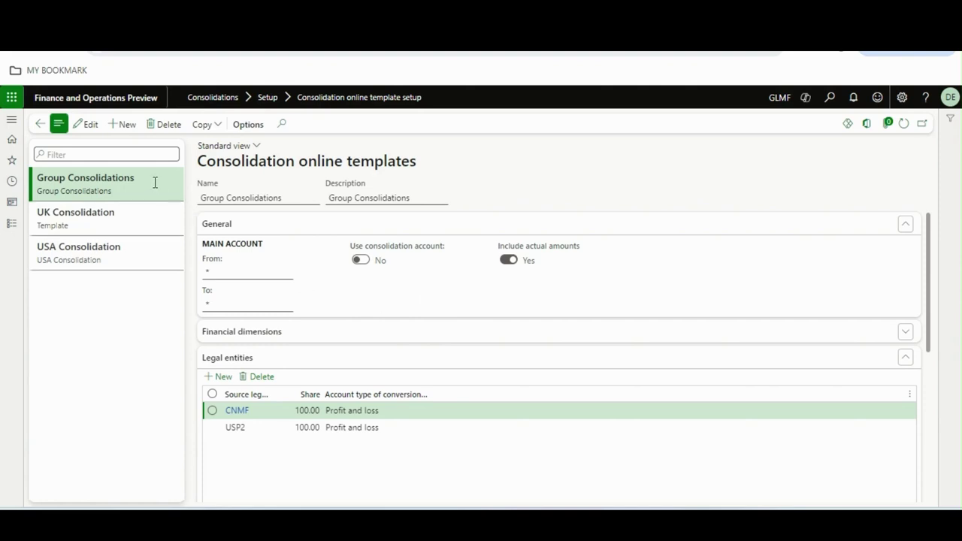
Step: Look through the UK Consolidation, USA Consolidation and Group Consolidations templates
{"action": "left_click", "coordinate": [133, 221]}
{"action": "left_click", "coordinate": [130, 250]}
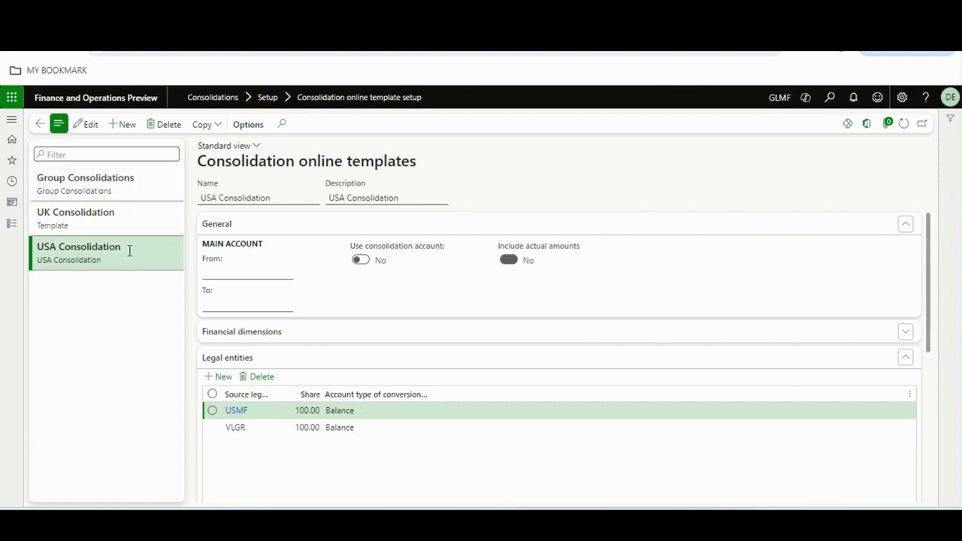
{"action": "left_click", "coordinate": [151, 185]}
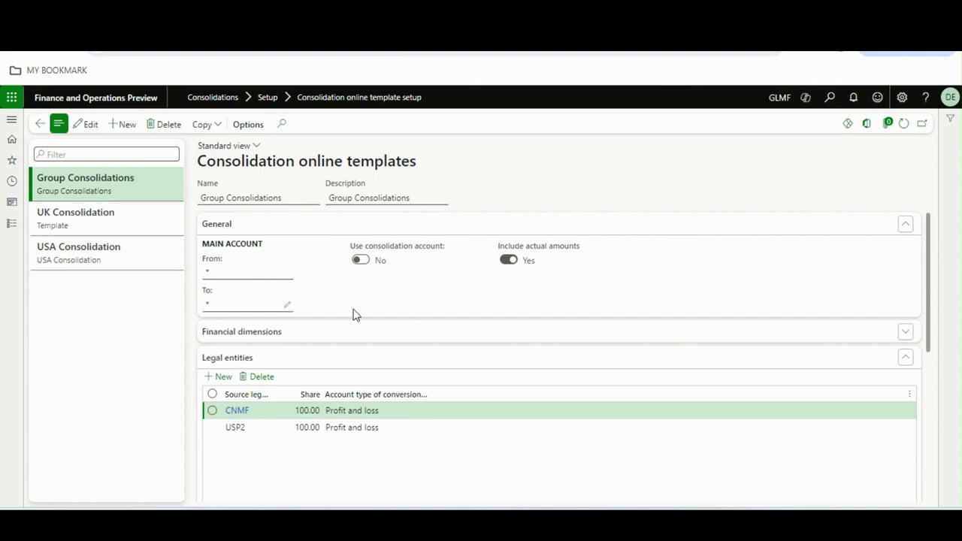
Step: Examine the financial dimensions, legal entities and elimination settings of the Group Consolidations template
{"action": "left_click", "coordinate": [299, 410]}
{"action": "left_click", "coordinate": [342, 337]}
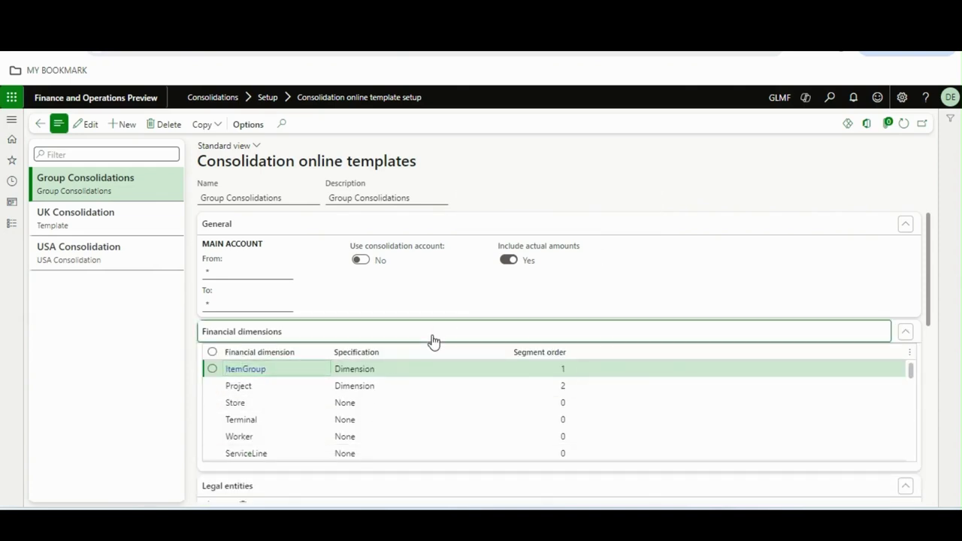
{"action": "left_click", "coordinate": [430, 341]}
{"action": "left_click", "coordinate": [395, 359]}
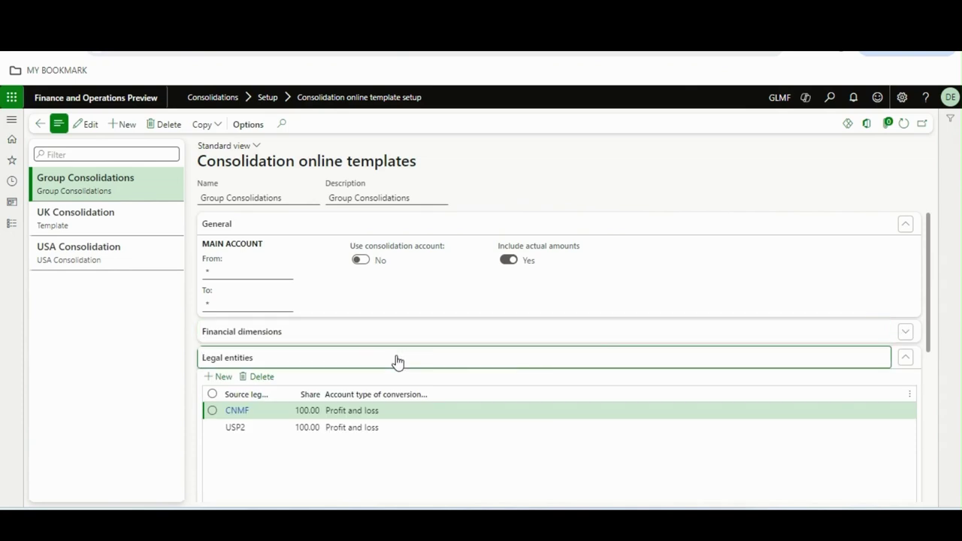
{"action": "left_click", "coordinate": [361, 385]}
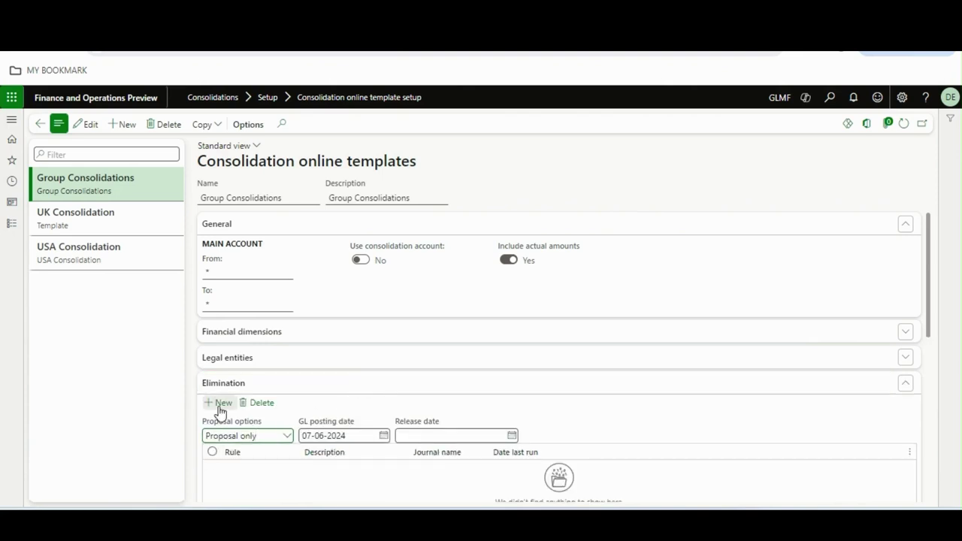
{"action": "left_click", "coordinate": [317, 380]}
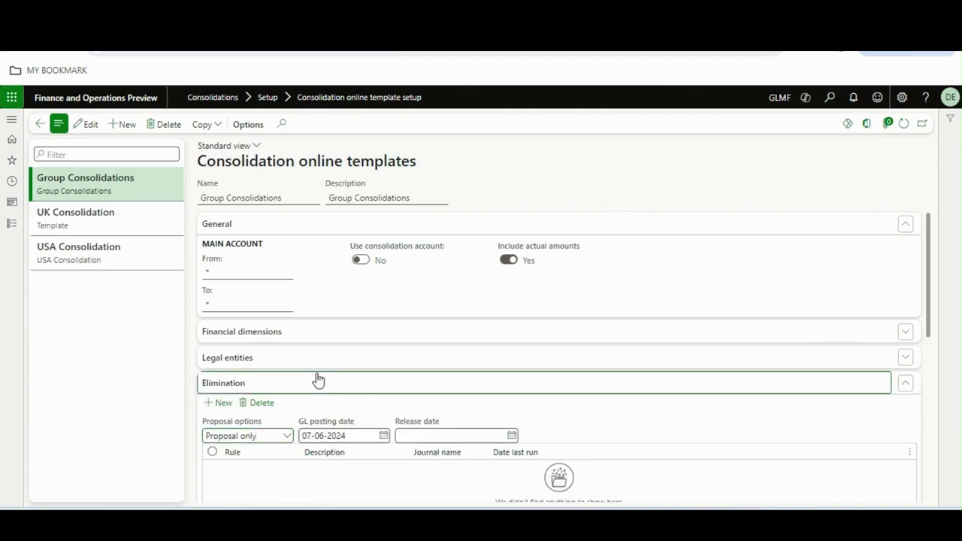
Step: Review the elimination, currency translation and budget settings of the UK Consolidation template
{"action": "left_click", "coordinate": [137, 229]}
{"action": "left_click", "coordinate": [319, 381]}
{"action": "left_click", "coordinate": [328, 387]}
{"action": "left_click", "coordinate": [301, 414]}
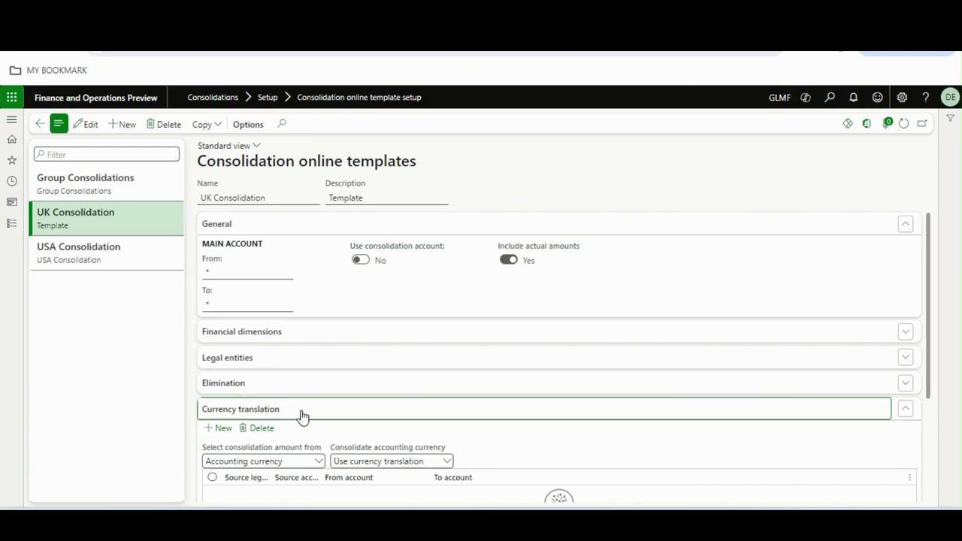
{"action": "left_click", "coordinate": [332, 436]}
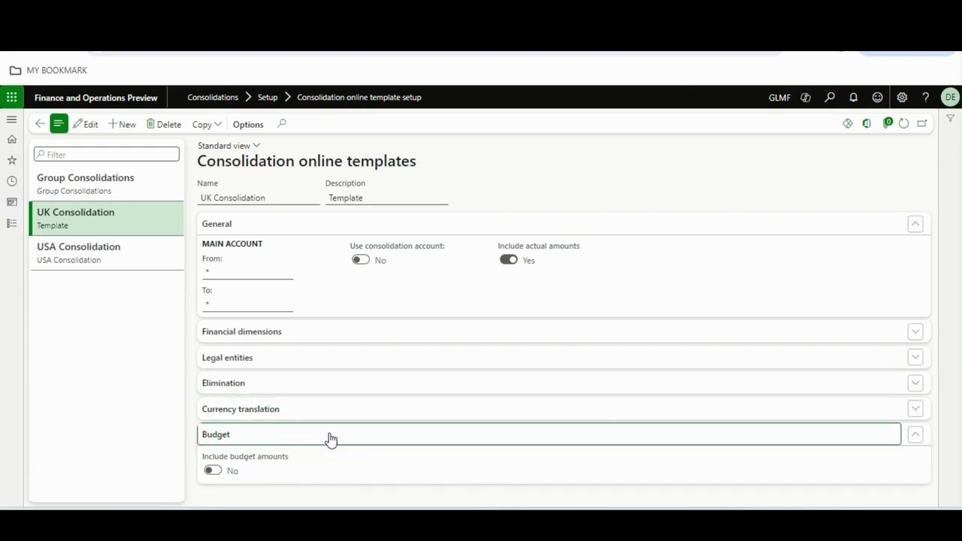
{"action": "left_click", "coordinate": [331, 437]}
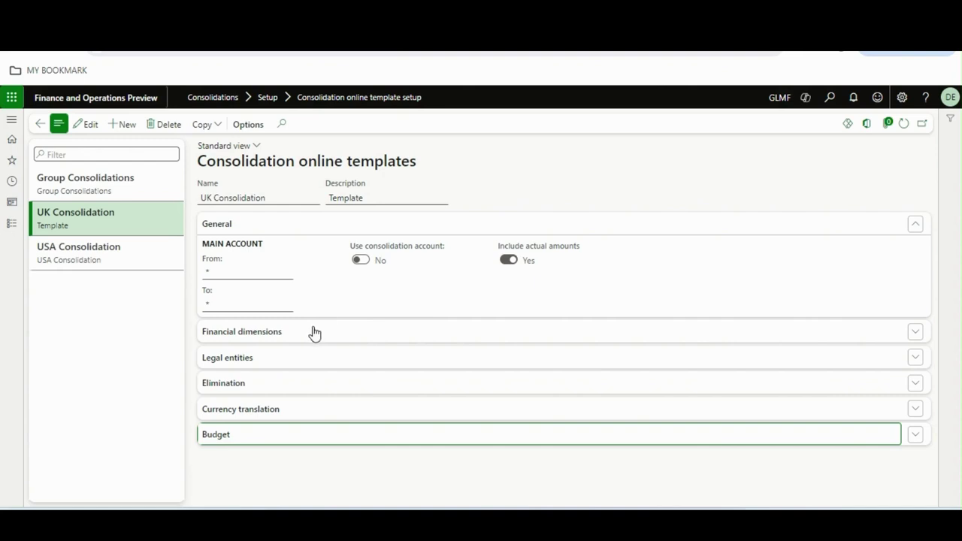
Step: Compare the source legal entities assigned to the UK, USA and Group consolidation templates
{"action": "left_click", "coordinate": [296, 359]}
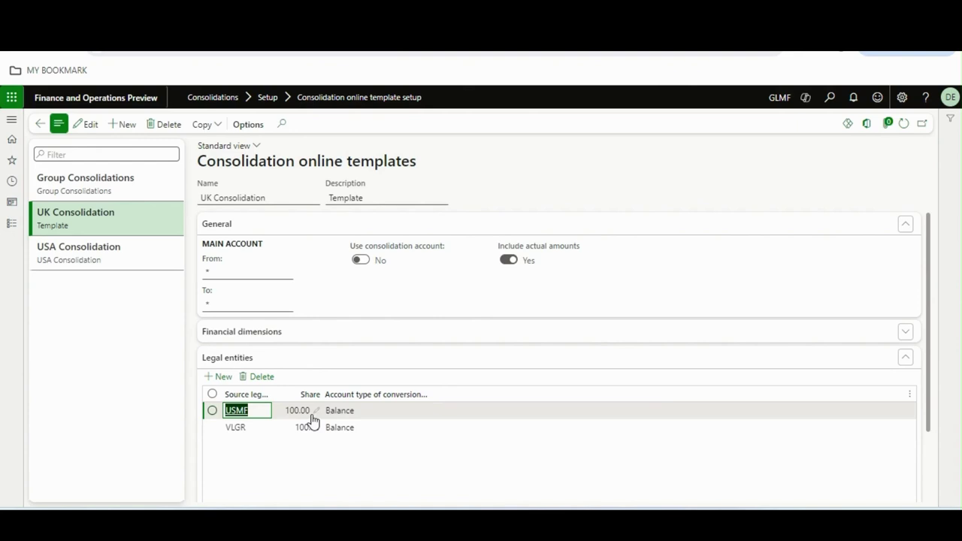
{"action": "left_click", "coordinate": [133, 253]}
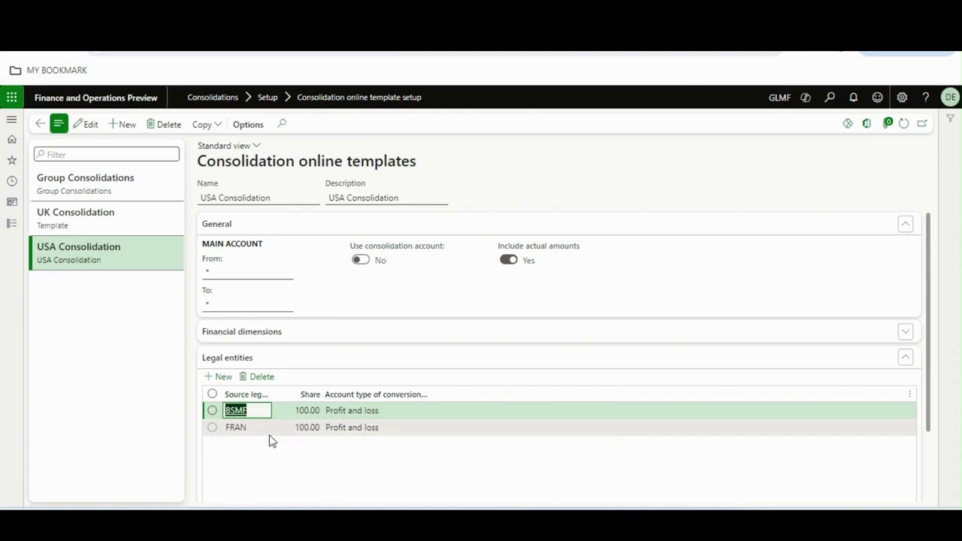
{"action": "left_click", "coordinate": [132, 192]}
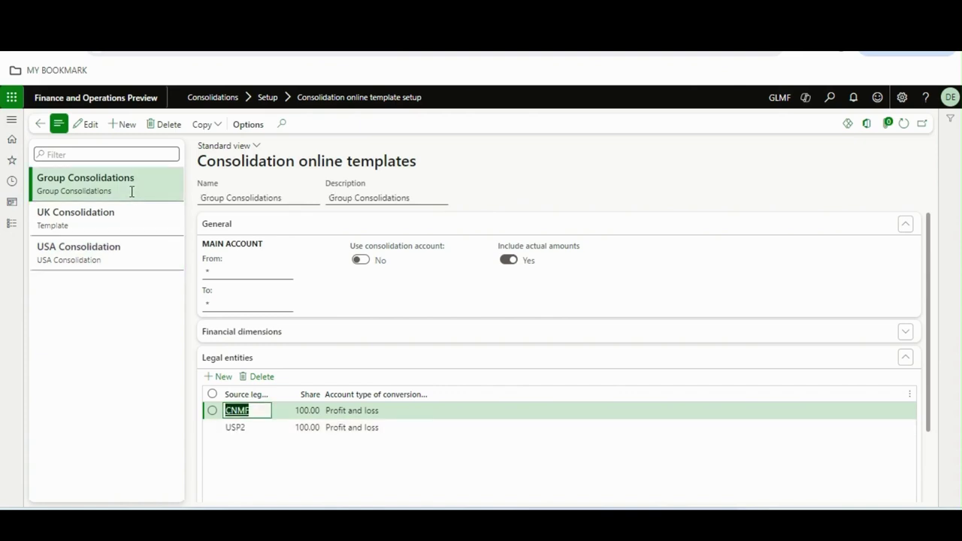
{"action": "left_click", "coordinate": [329, 433]}
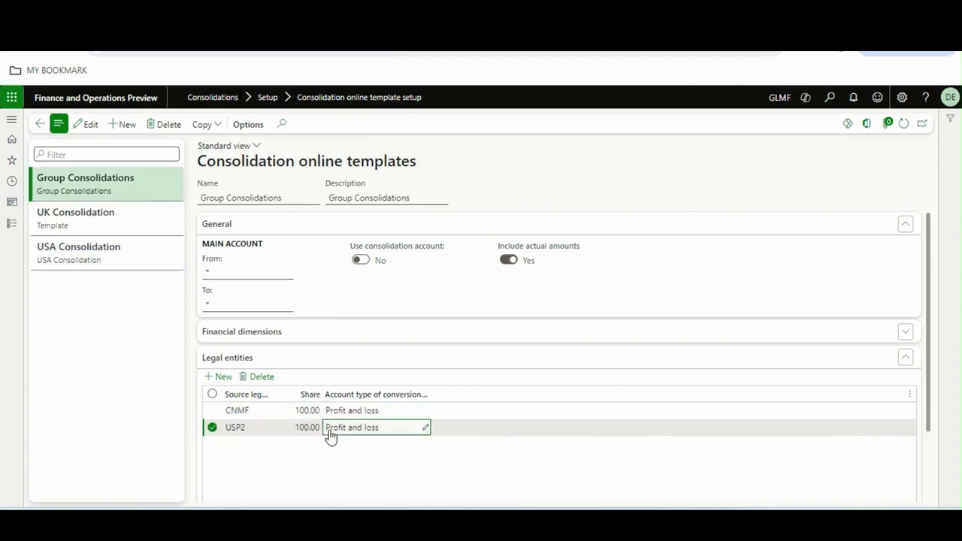
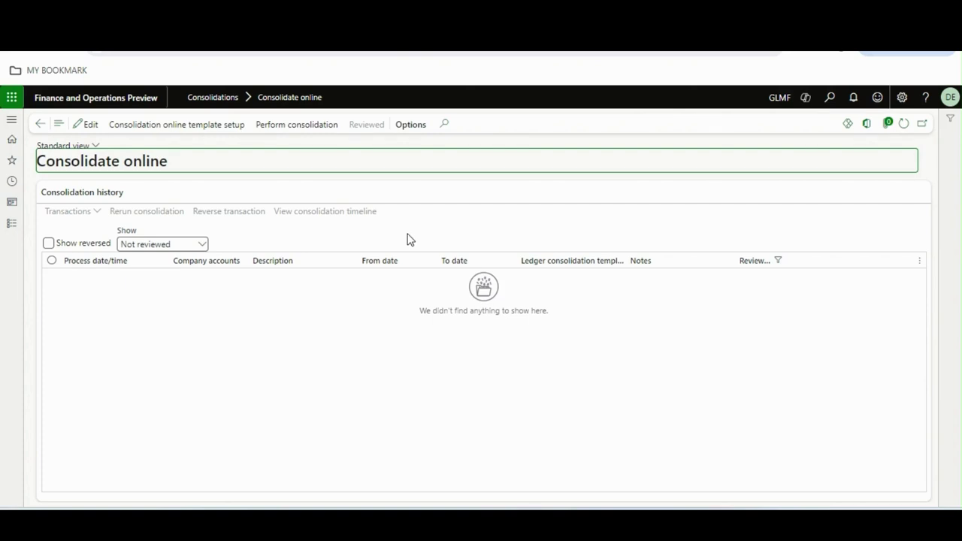
Step: Set the consolidation history to show all records and rerun the USMF consolidation
{"action": "left_click", "coordinate": [201, 246]}
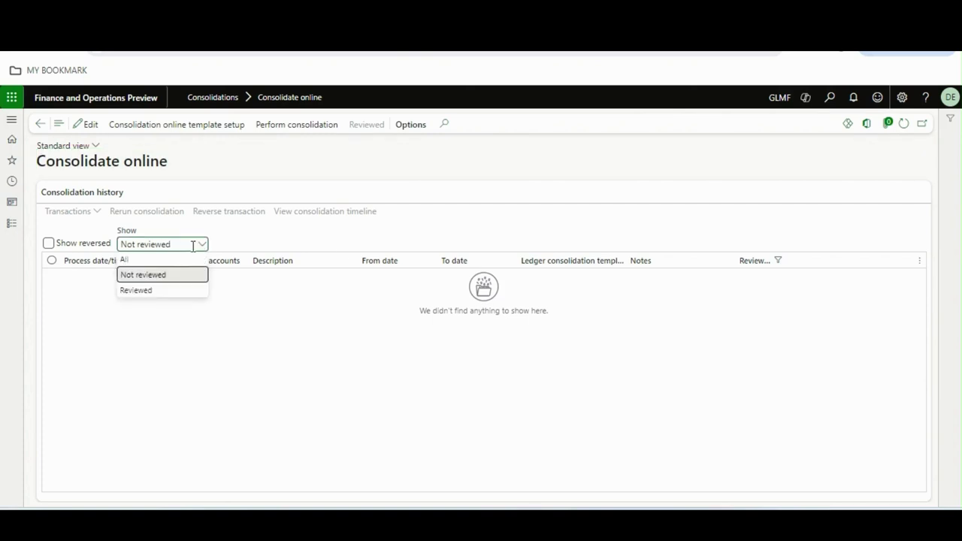
{"action": "left_click", "coordinate": [171, 259]}
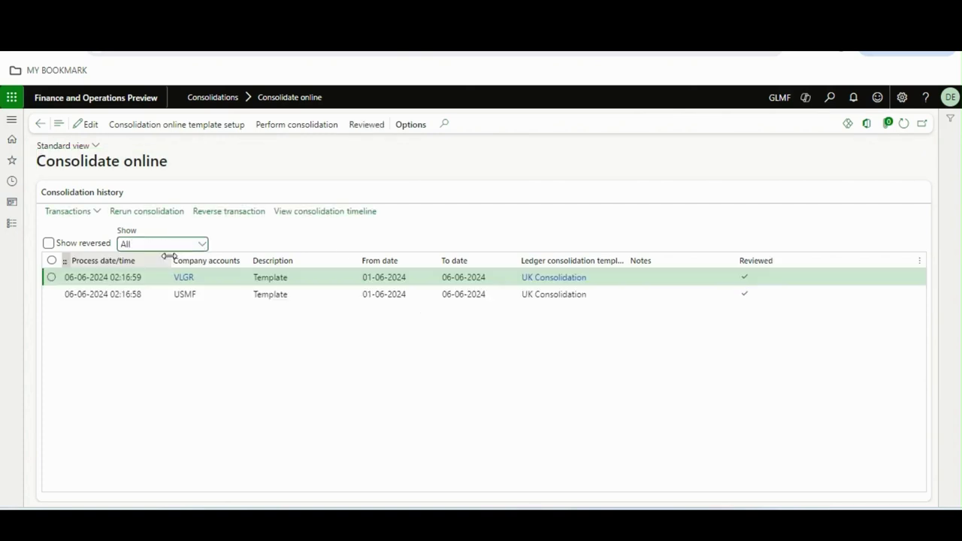
{"action": "left_click", "coordinate": [392, 293]}
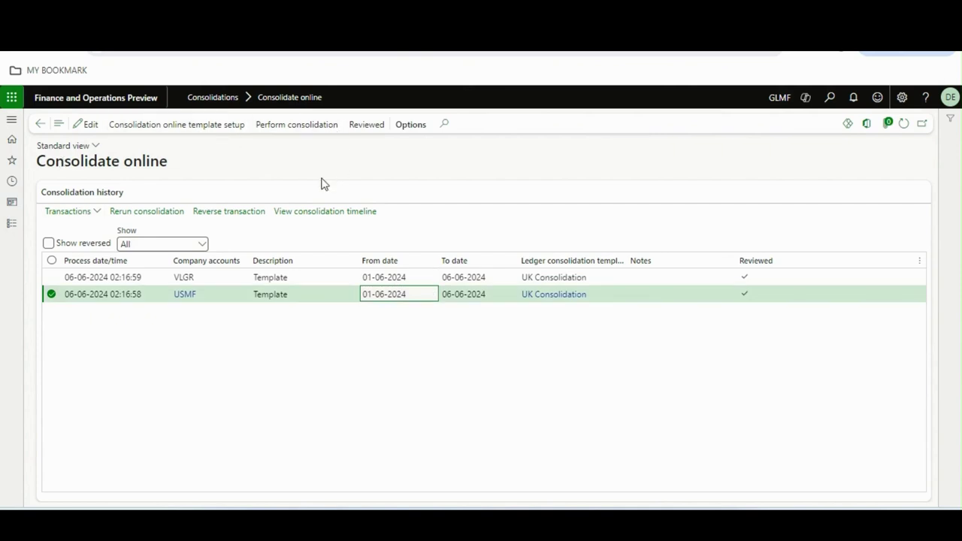
{"action": "left_click", "coordinate": [97, 216]}
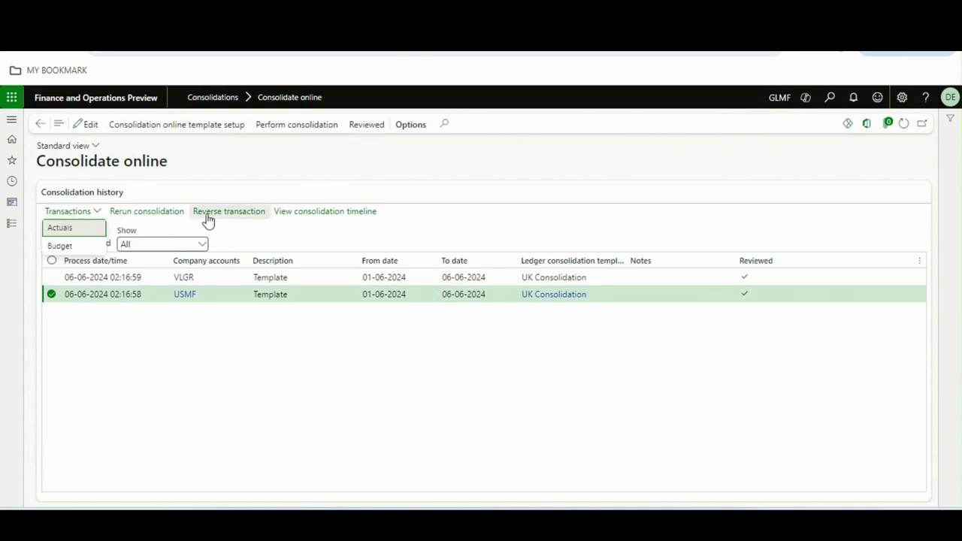
{"action": "left_click", "coordinate": [157, 218]}
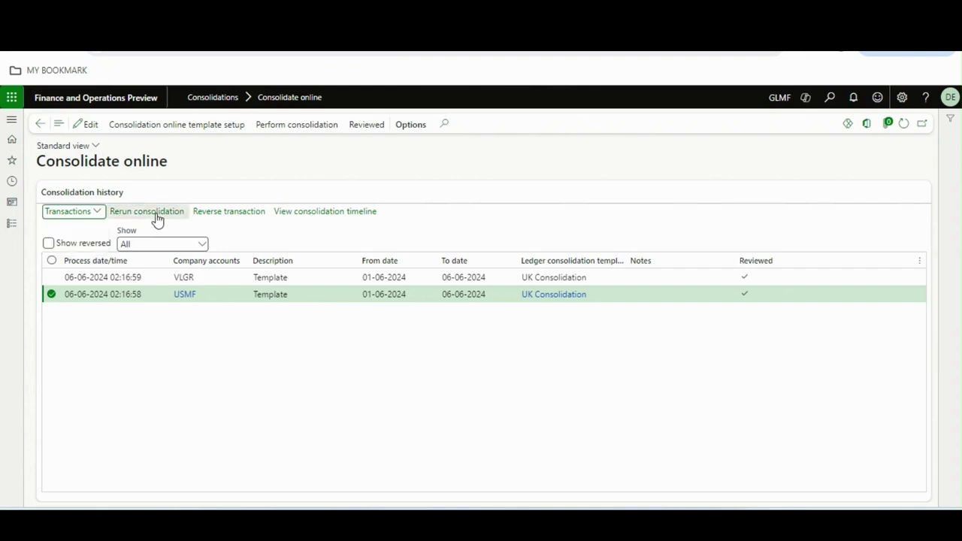
{"action": "left_click", "coordinate": [148, 213]}
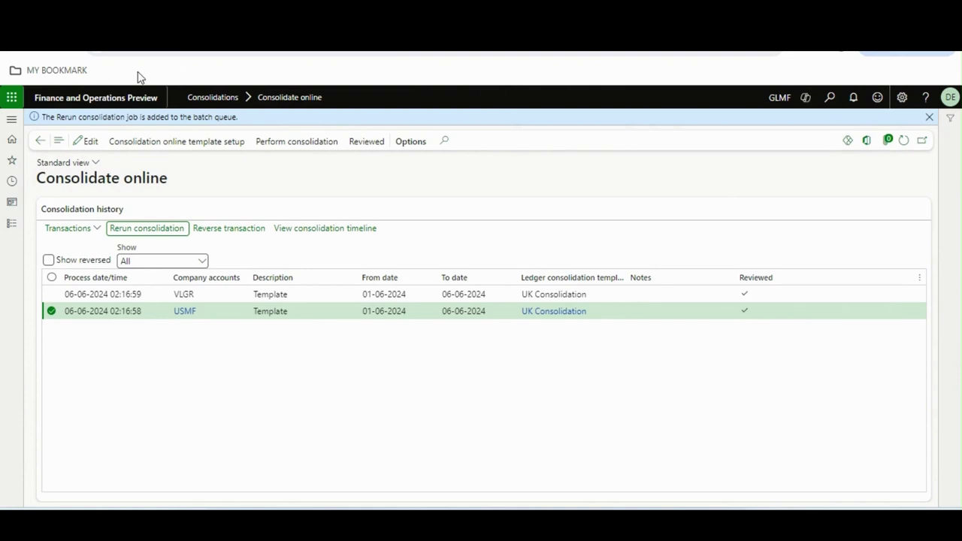
{"action": "left_click", "coordinate": [427, 178]}
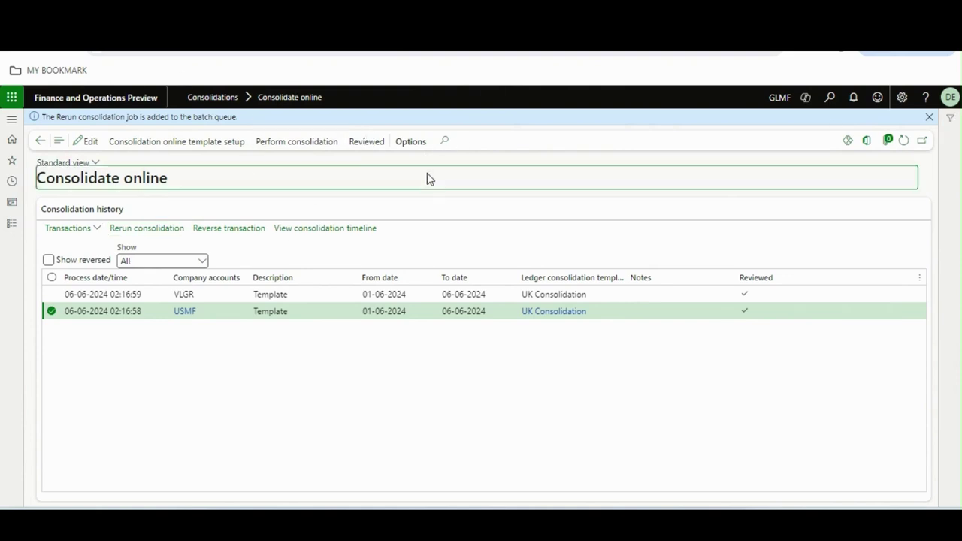
Step: Start reversing the selected USMF consolidation, cancel the data removal, and view the consolidation timeline
{"action": "left_click", "coordinate": [238, 234]}
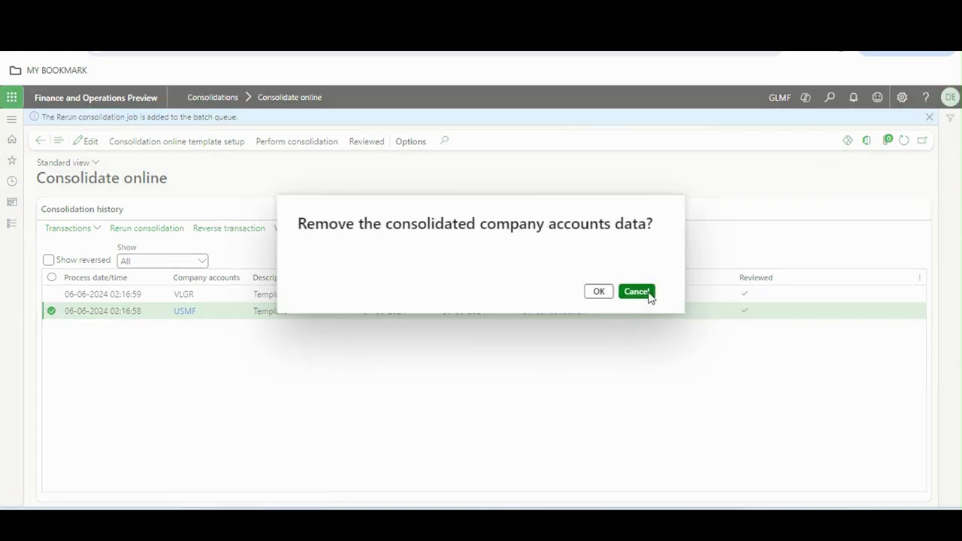
{"action": "left_click", "coordinate": [645, 293]}
{"action": "left_click", "coordinate": [330, 238]}
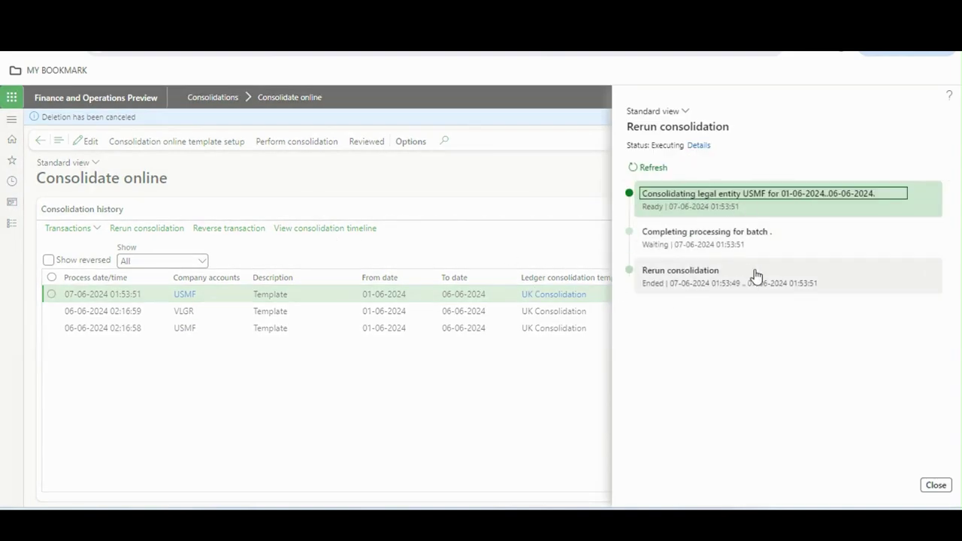
{"action": "left_click", "coordinate": [935, 486]}
Step: Include reversed consolidations in the history and check the reversed VLGR record's details
{"action": "left_click", "coordinate": [413, 295]}
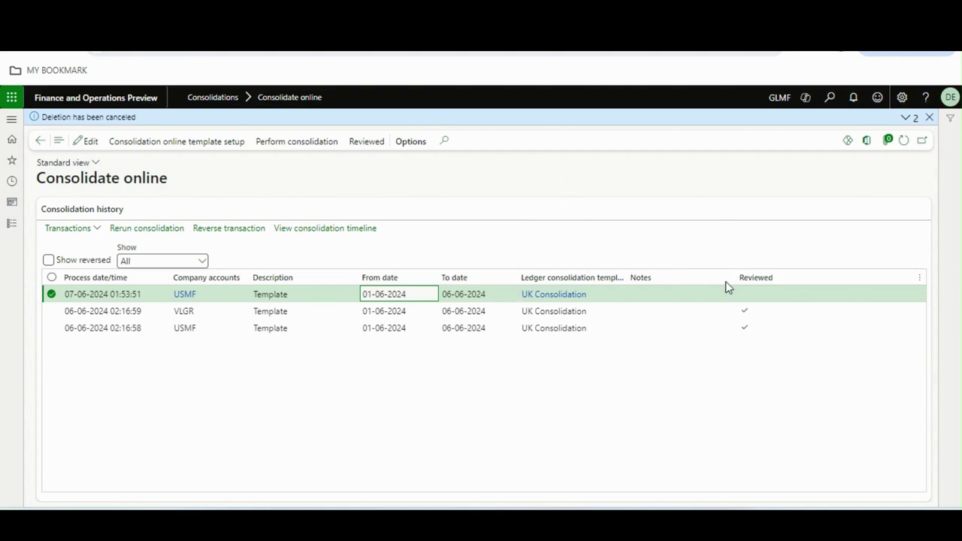
{"action": "left_click", "coordinate": [48, 261]}
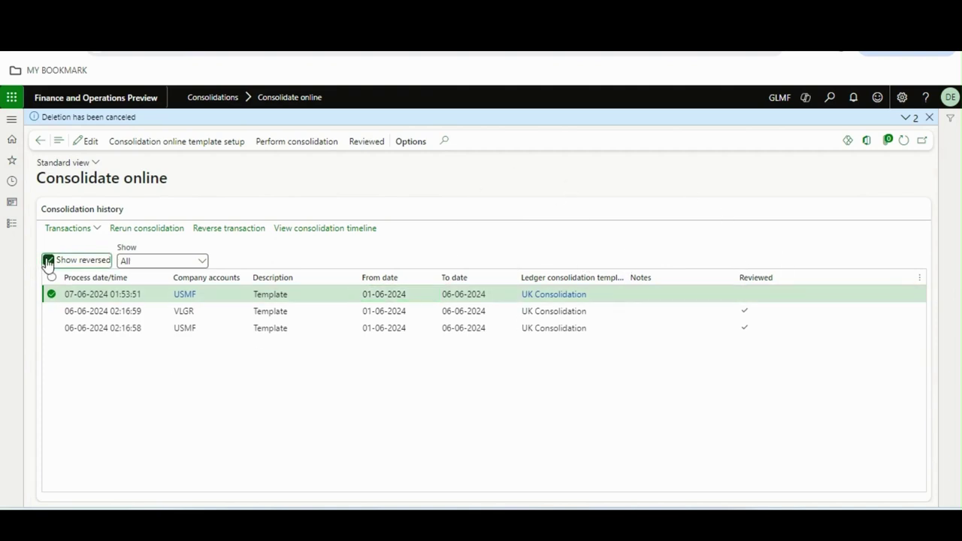
{"action": "left_click", "coordinate": [494, 293]}
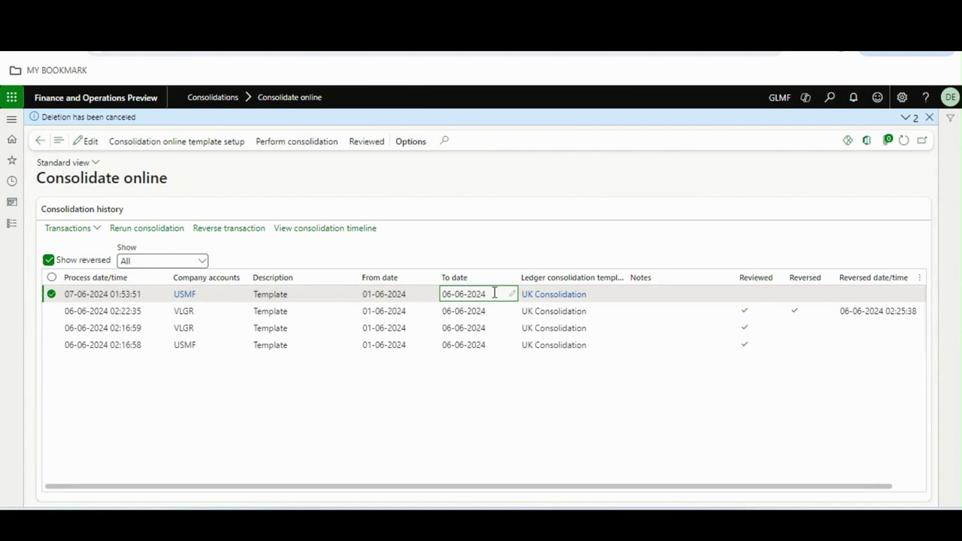
{"action": "left_click", "coordinate": [874, 309]}
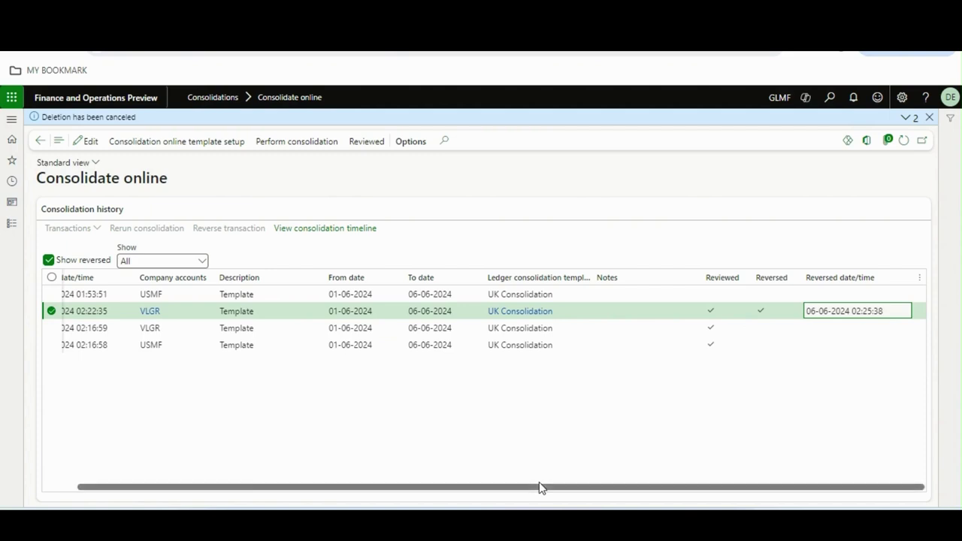
{"action": "left_click_drag", "start_coordinate": [541, 488], "coordinate": [243, 491]}
{"action": "left_click", "coordinate": [298, 314]}
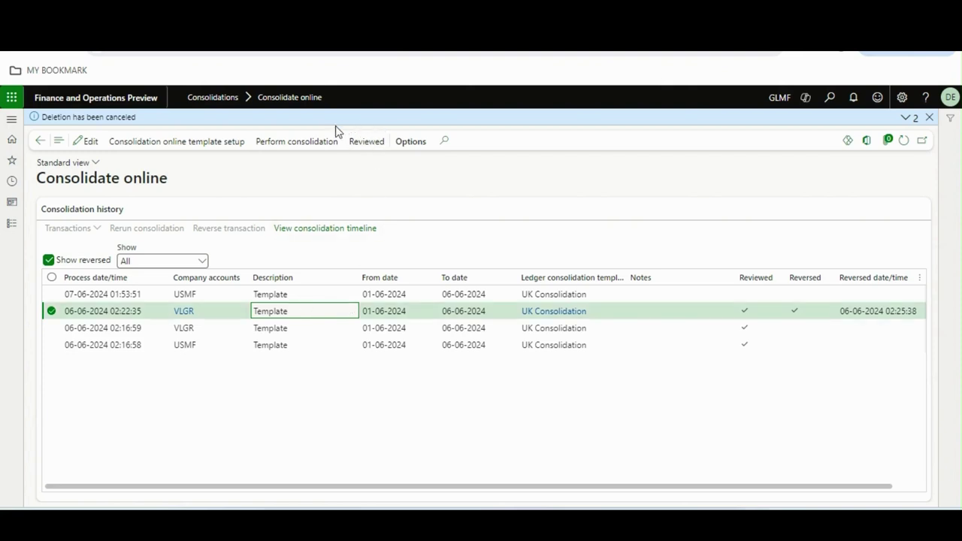
Step: Start an online consolidation using the Group Consolidations template, look over its parameters, and cancel the run
{"action": "left_click", "coordinate": [298, 147]}
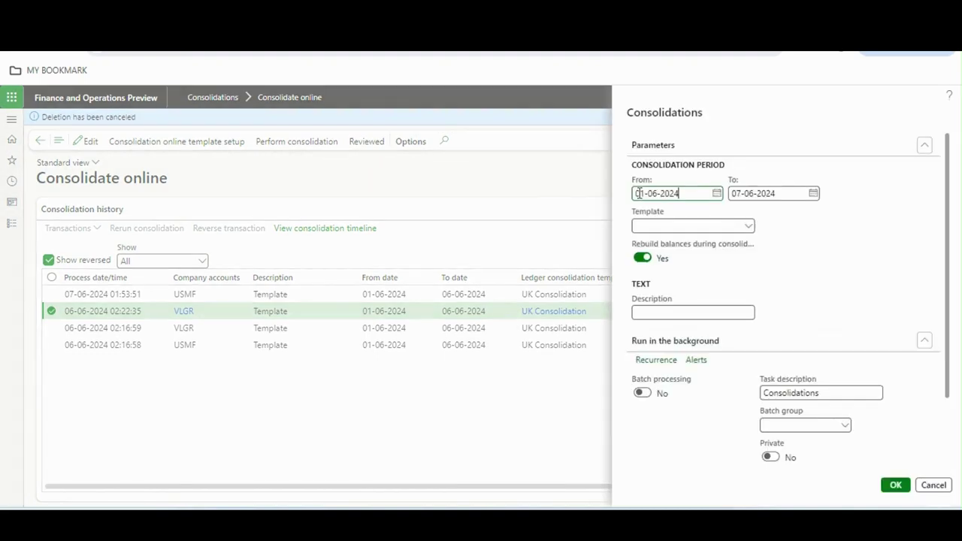
{"action": "left_click", "coordinate": [750, 229]}
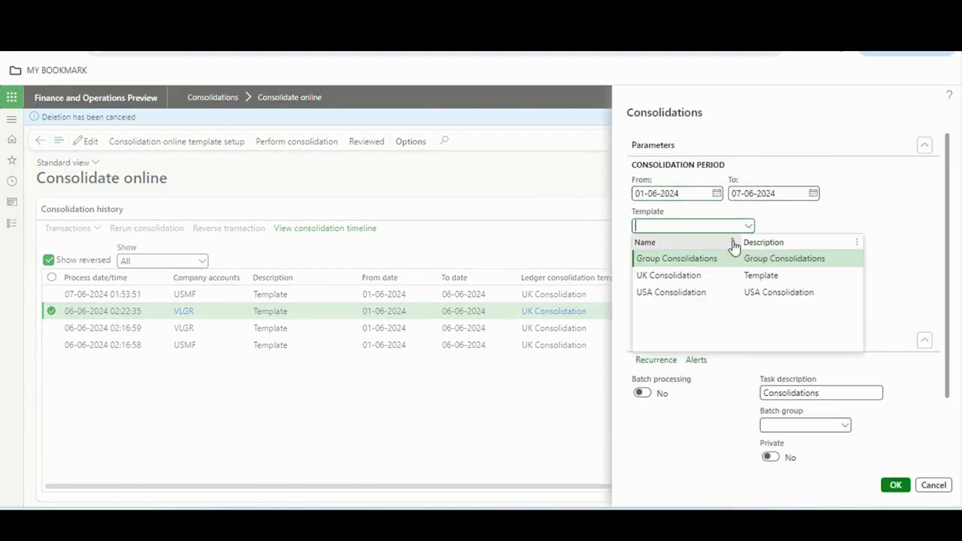
{"action": "left_click", "coordinate": [701, 257]}
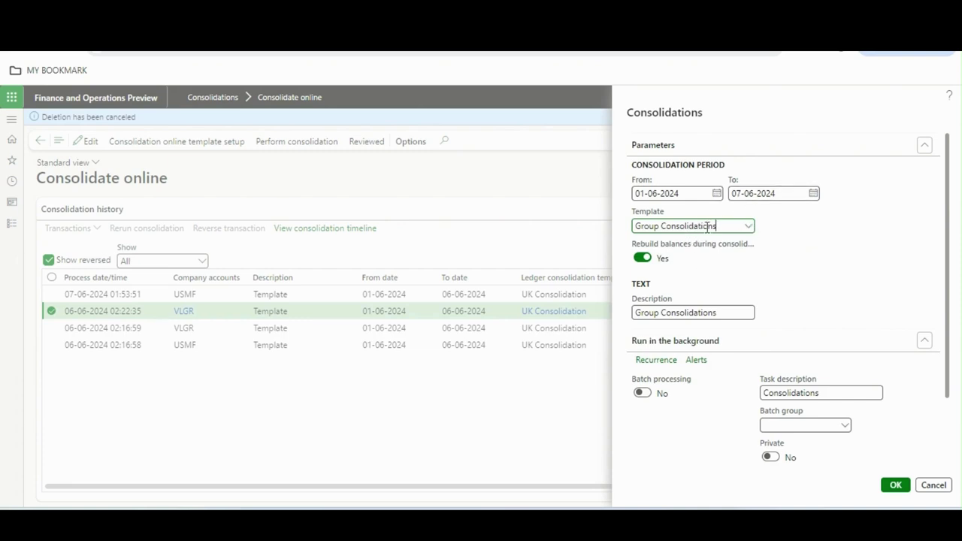
{"action": "left_click_drag", "start_coordinate": [728, 220], "coordinate": [636, 238]}
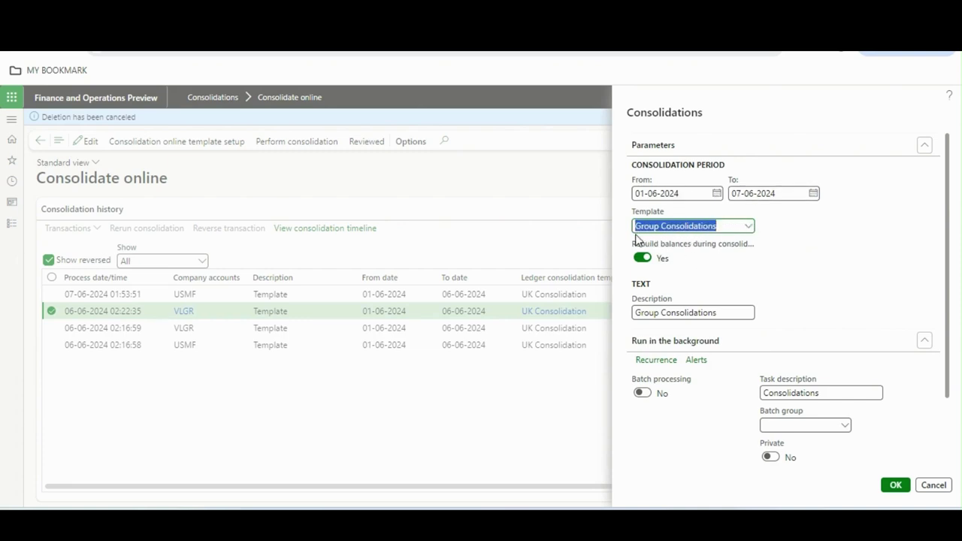
{"action": "left_click", "coordinate": [851, 235]}
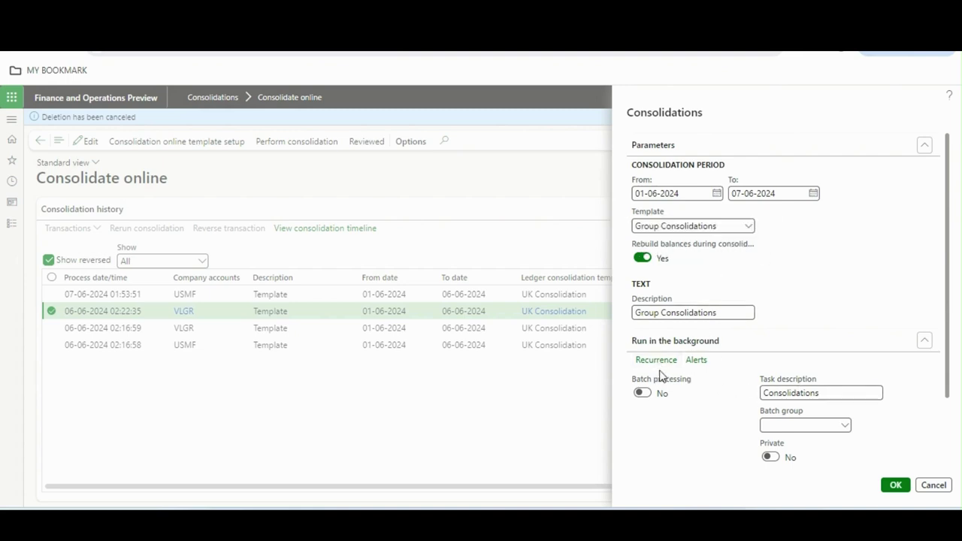
{"action": "left_click", "coordinate": [932, 486]}
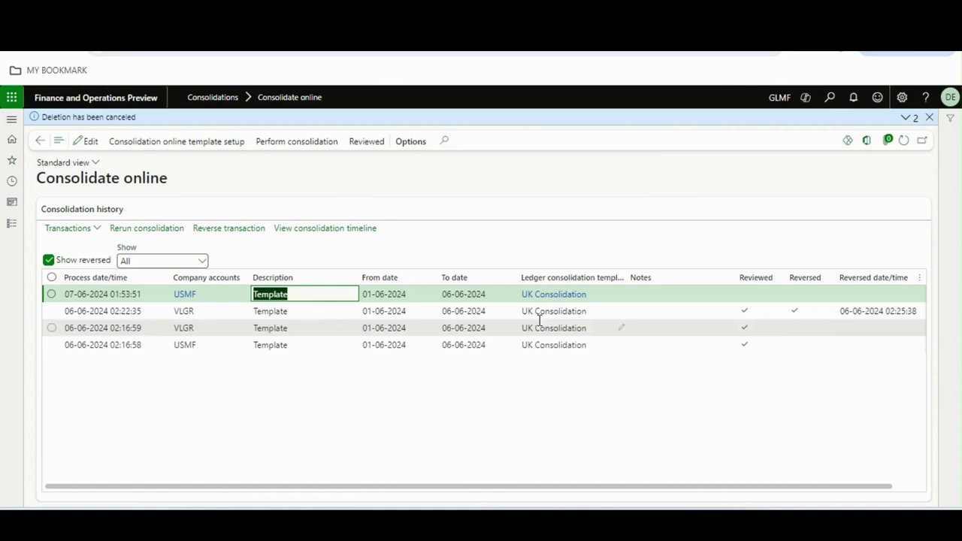
Step: Select the reversed VLGR consolidation in the history and mark it as reviewed
{"action": "left_click", "coordinate": [677, 288]}
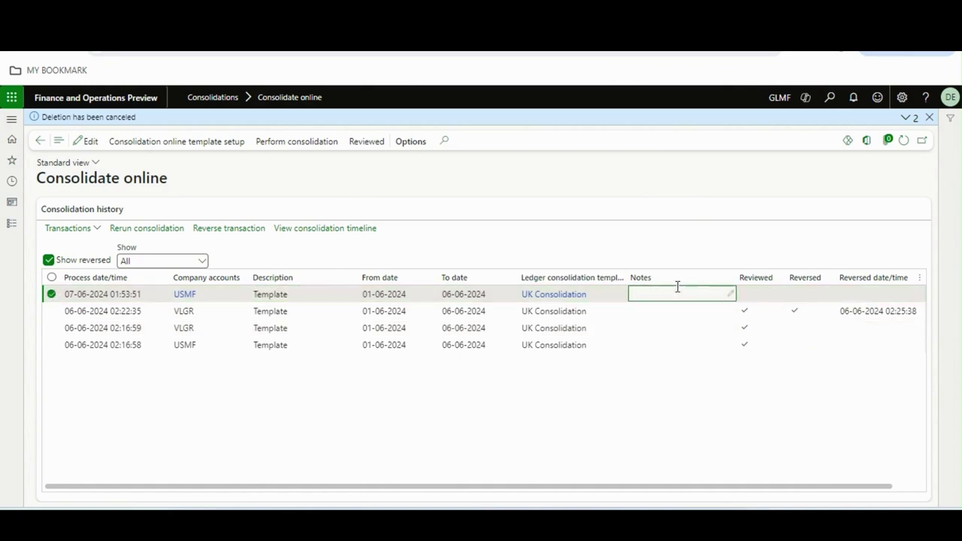
{"action": "left_click", "coordinate": [586, 313]}
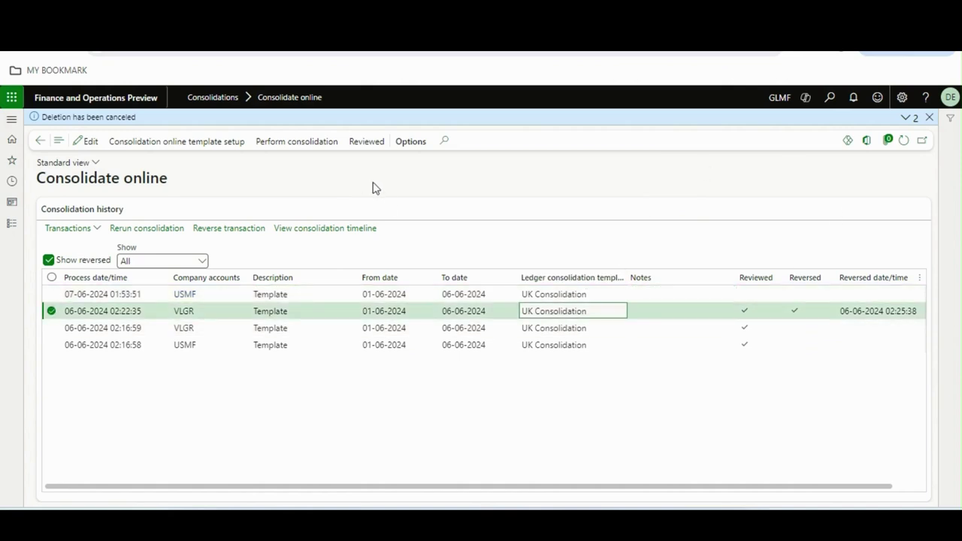
{"action": "left_click", "coordinate": [365, 143]}
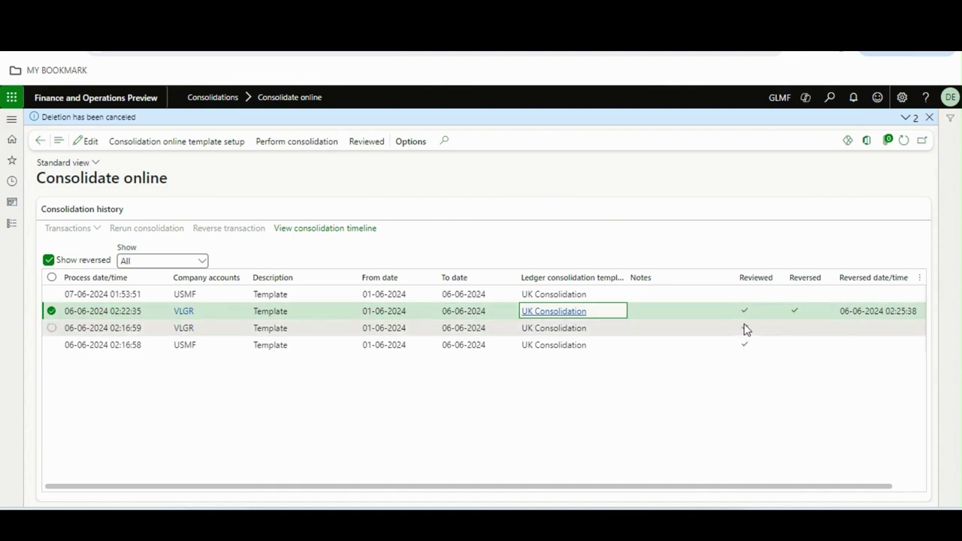
Step: Review the Group Consolidations template's setup, return to the consolidation history and dismiss the notification
{"action": "left_click", "coordinate": [196, 154]}
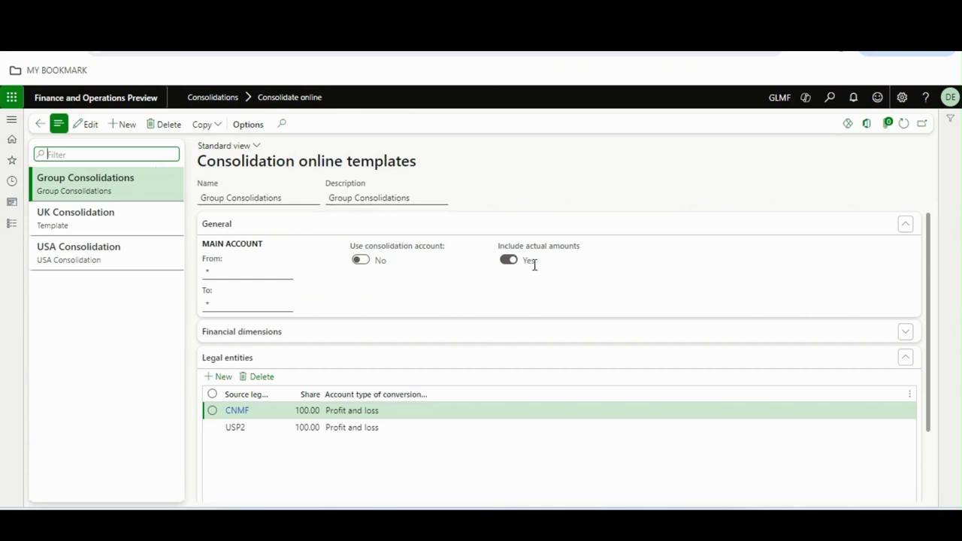
{"action": "left_click", "coordinate": [39, 123]}
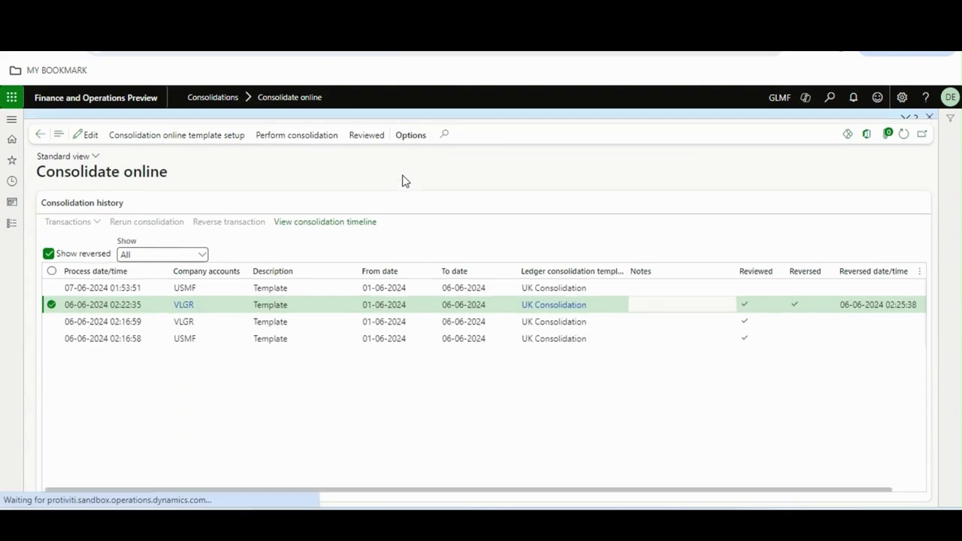
{"action": "left_click", "coordinate": [929, 117]}
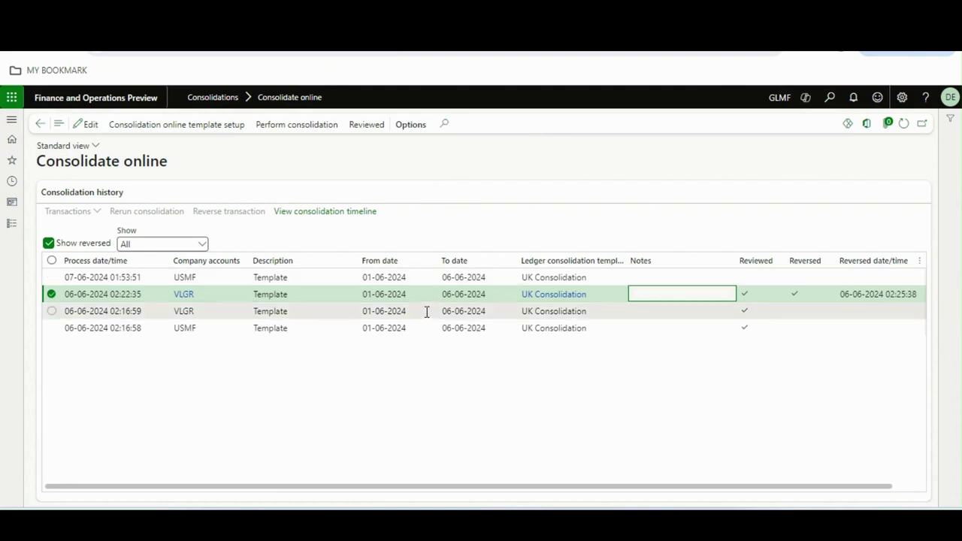
{"action": "left_click", "coordinate": [380, 294]}
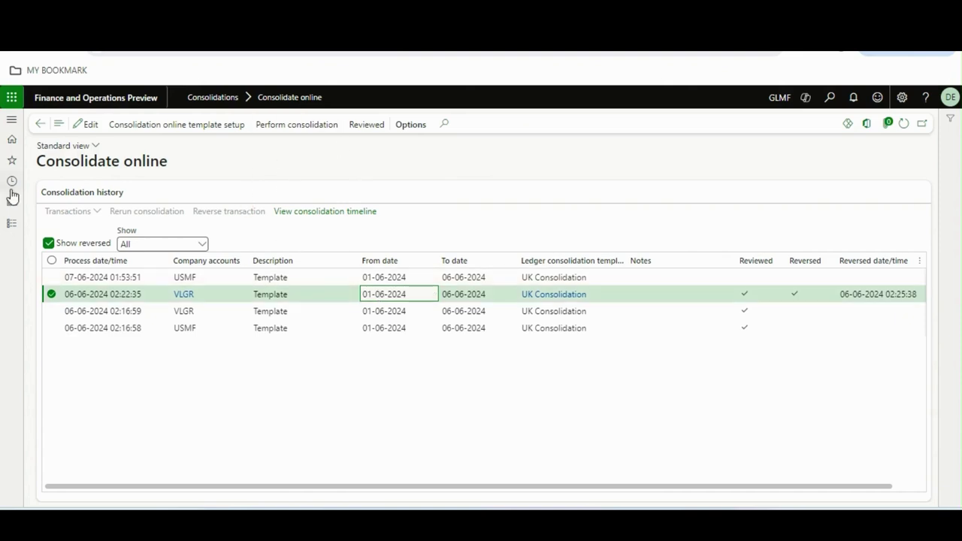
Step: Open the list of consolidation transactions from the Consolidations module
{"action": "left_click", "coordinate": [11, 224]}
{"action": "left_click", "coordinate": [511, 144]}
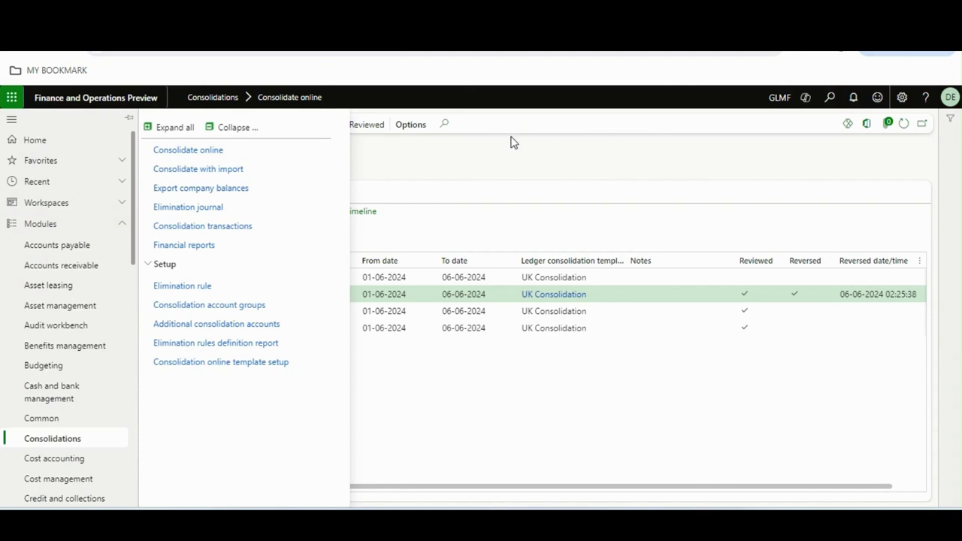
{"action": "left_click", "coordinate": [11, 223]}
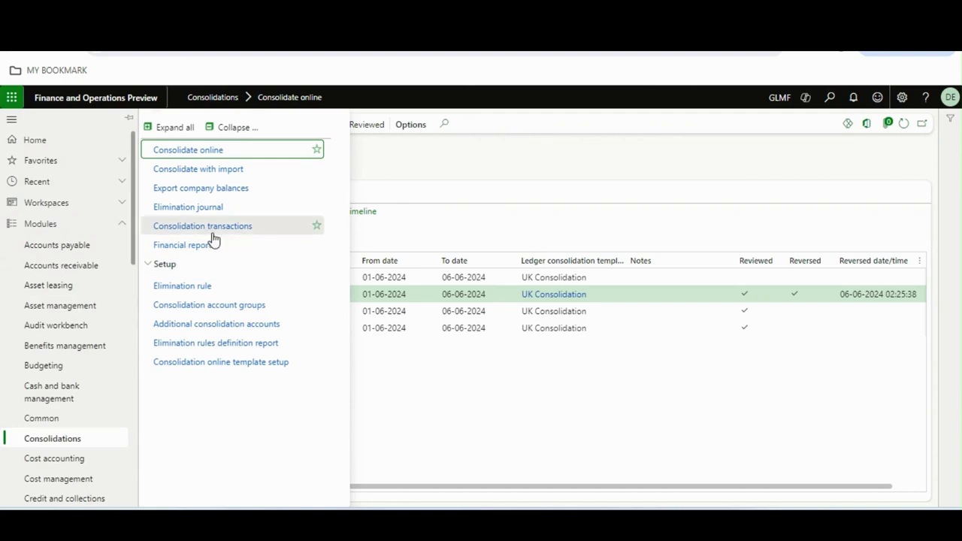
{"action": "left_click", "coordinate": [211, 232]}
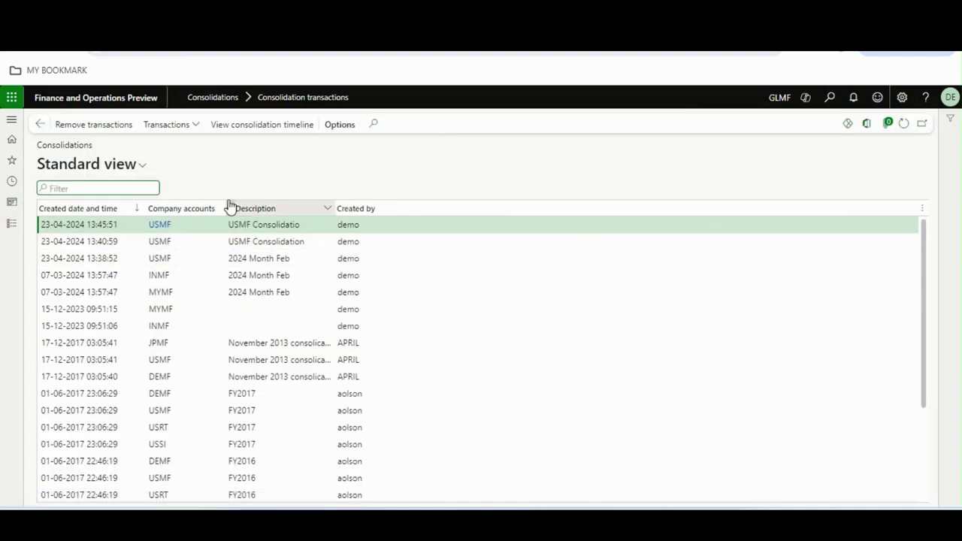
Step: Return to the online consolidation history, show all records, and select the reviewed USMF consolidation
{"action": "left_click", "coordinate": [6, 224]}
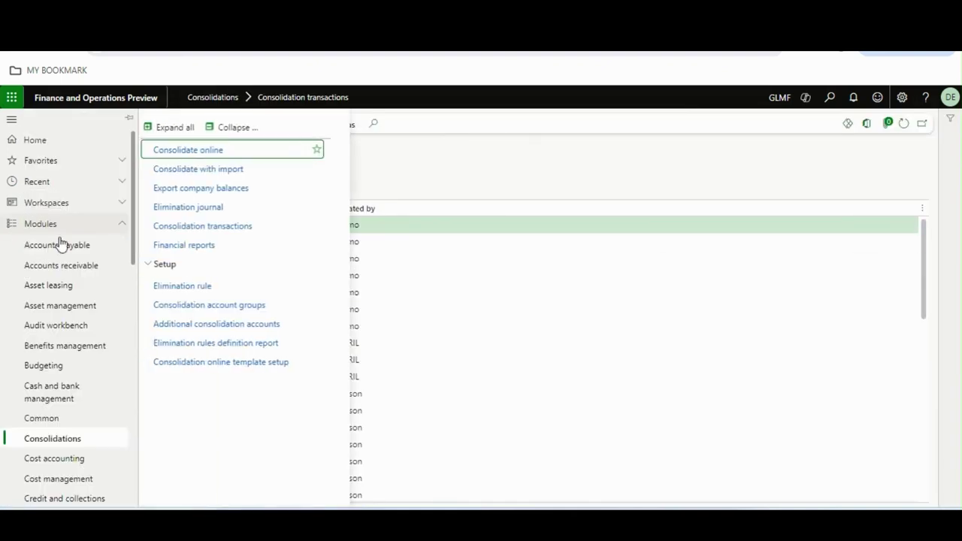
{"action": "left_click", "coordinate": [228, 158]}
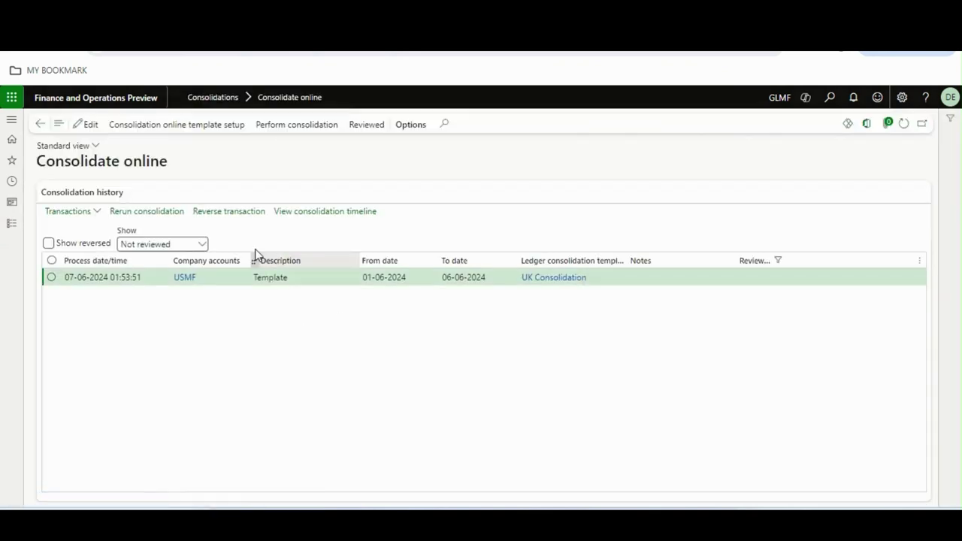
{"action": "left_click", "coordinate": [202, 245]}
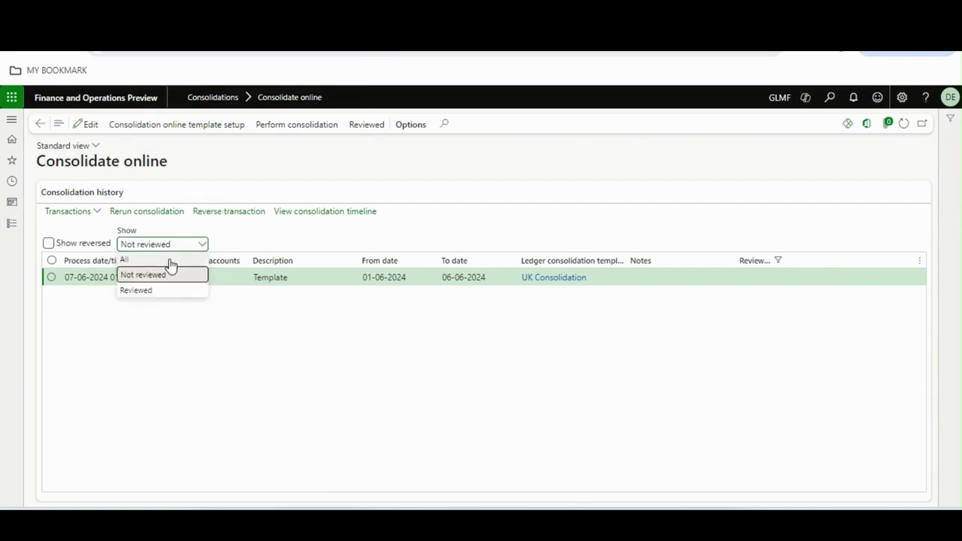
{"action": "left_click", "coordinate": [171, 260]}
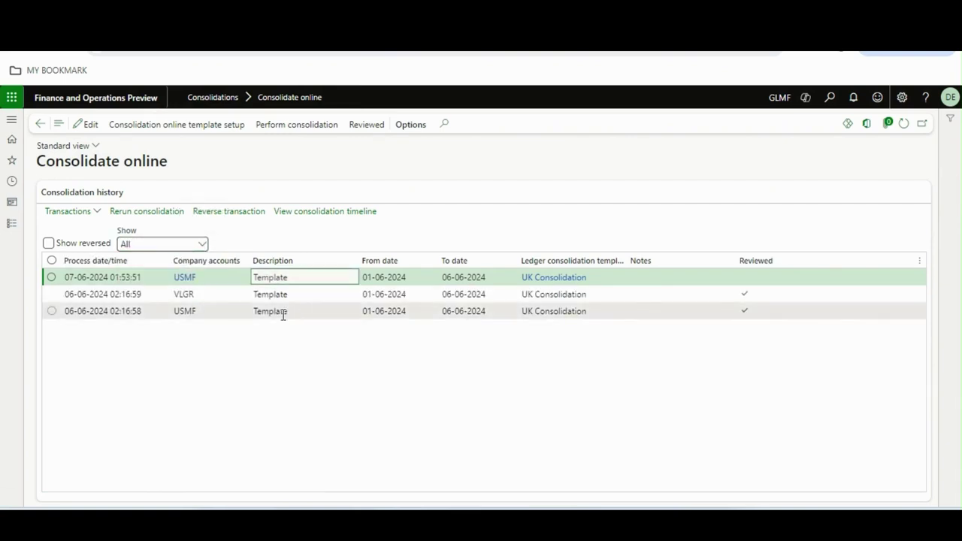
{"action": "left_click", "coordinate": [283, 313]}
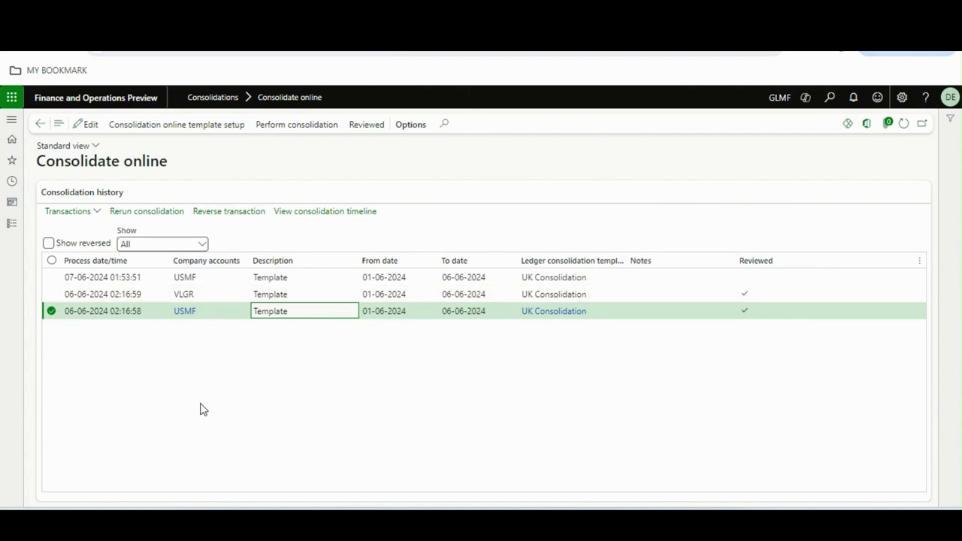
{"action": "left_click", "coordinate": [314, 364]}
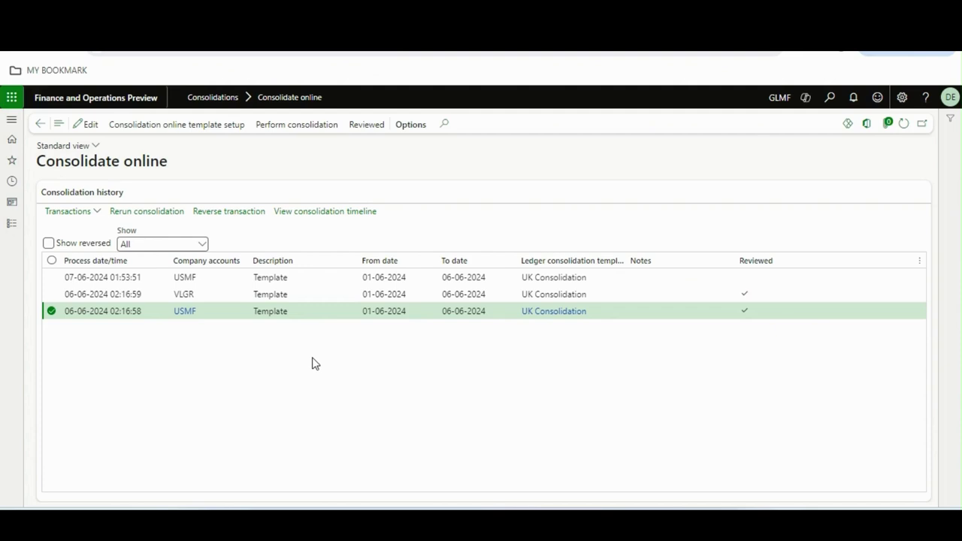